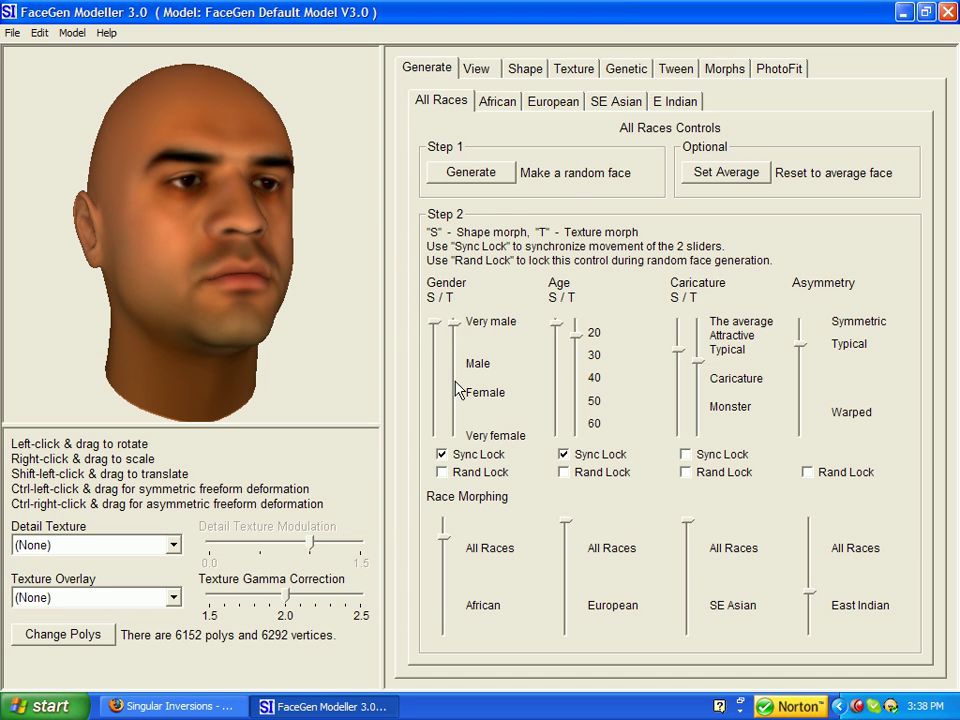
# Shift the face's synchronized shape and texture gender through Male to Very female
pyautogui.moveTo(454, 323); pyautogui.dragTo(458, 369)
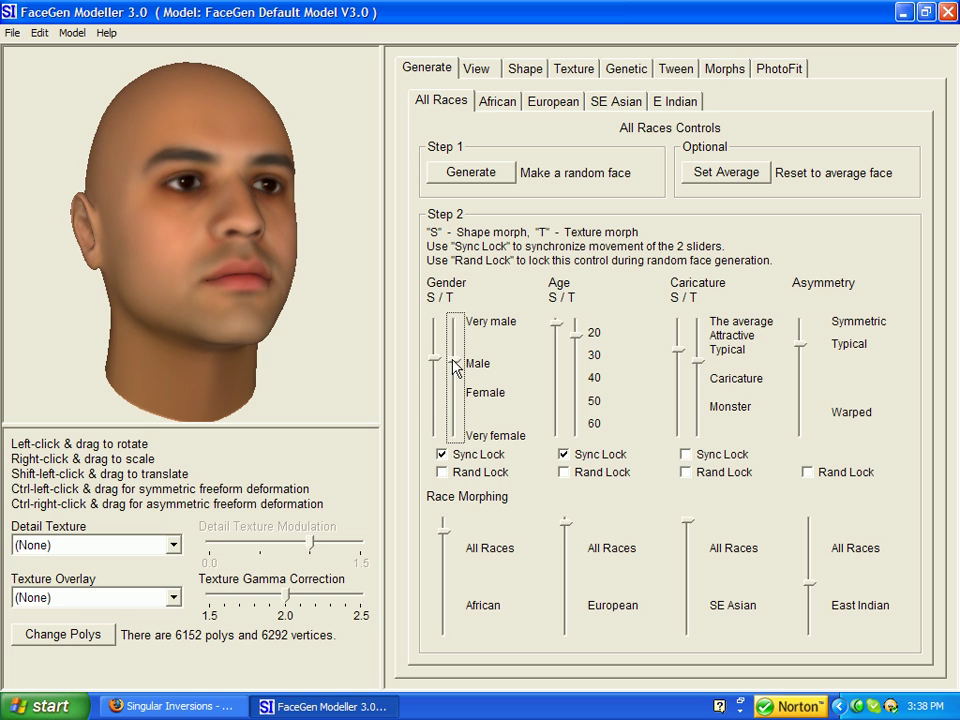
pyautogui.moveTo(436, 363); pyautogui.dragTo(445, 440)
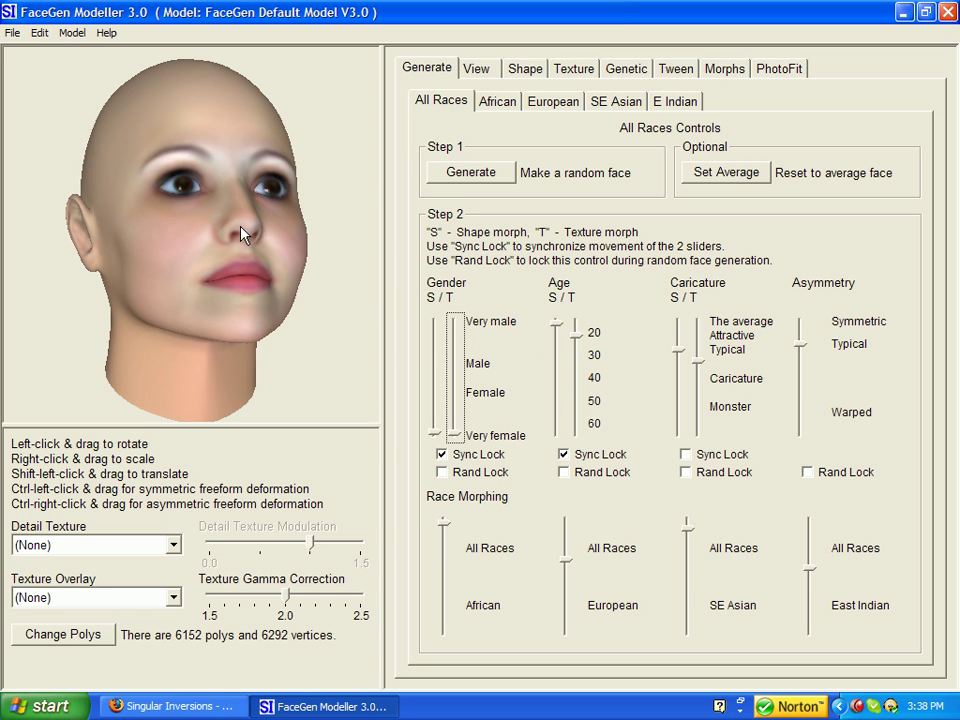
# Age the face to about 60 with shape and texture synchronized, and set its gender to Very male
pyautogui.moveTo(556, 326); pyautogui.dragTo(558, 357)
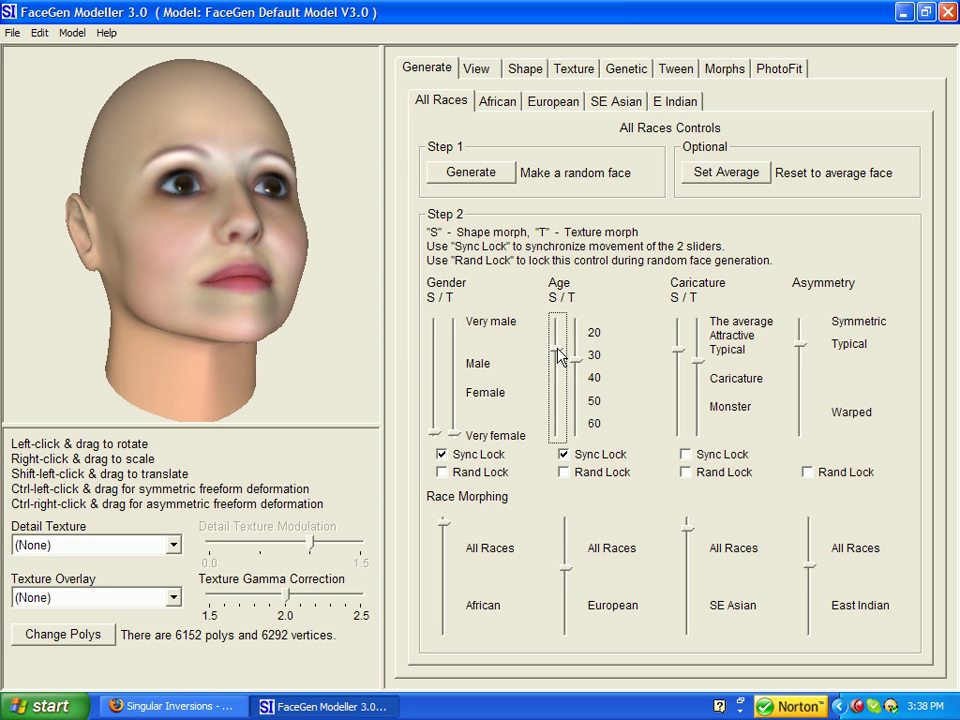
pyautogui.moveTo(559, 358); pyautogui.dragTo(579, 400)
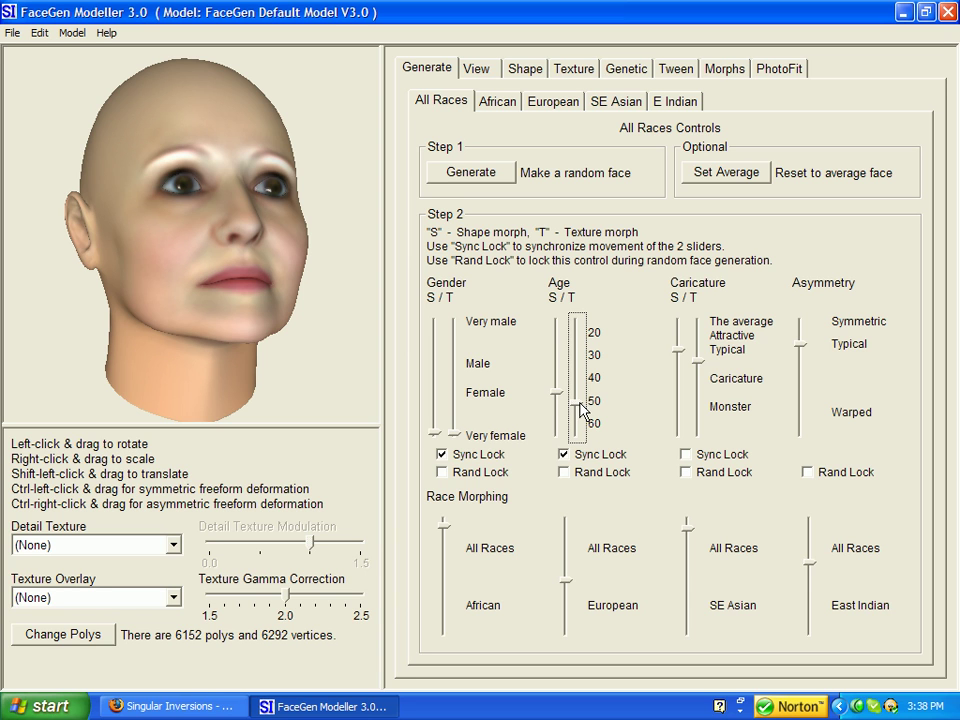
pyautogui.moveTo(583, 410); pyautogui.dragTo(586, 432)
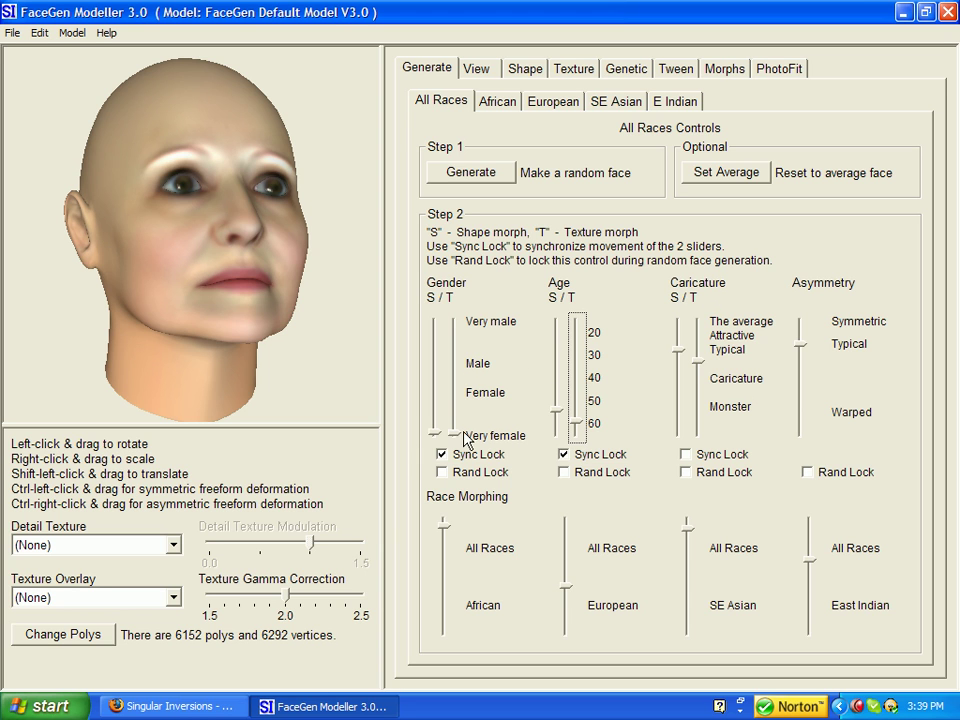
pyautogui.moveTo(456, 437); pyautogui.dragTo(465, 330)
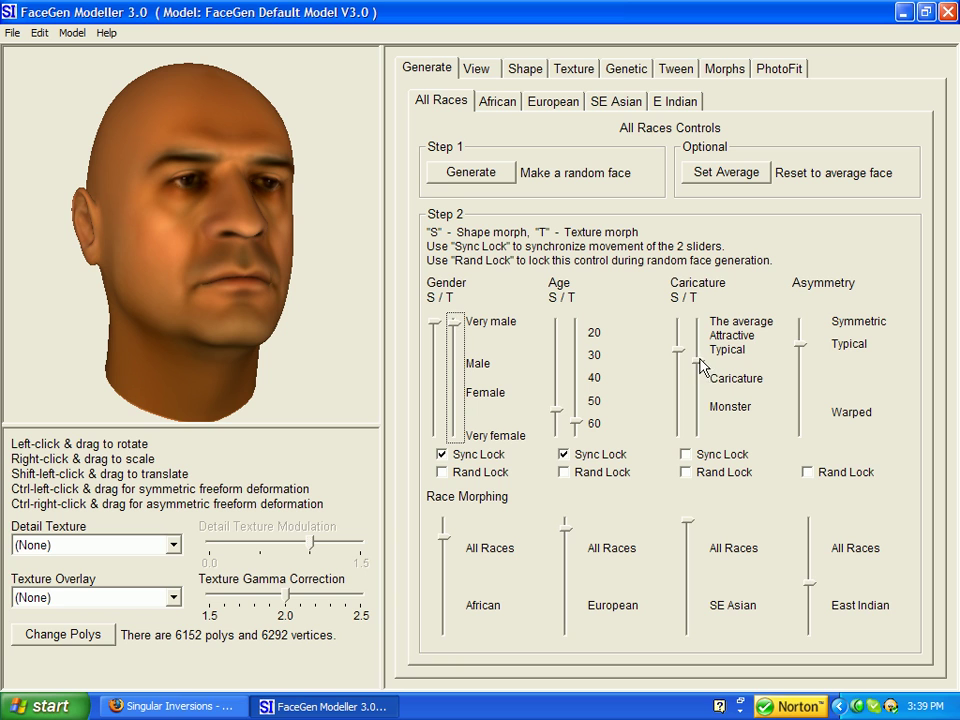
# Exaggerate the face's caricature, with shape at its maximum and texture at Monster
pyautogui.moveTo(700, 364); pyautogui.dragTo(704, 324)
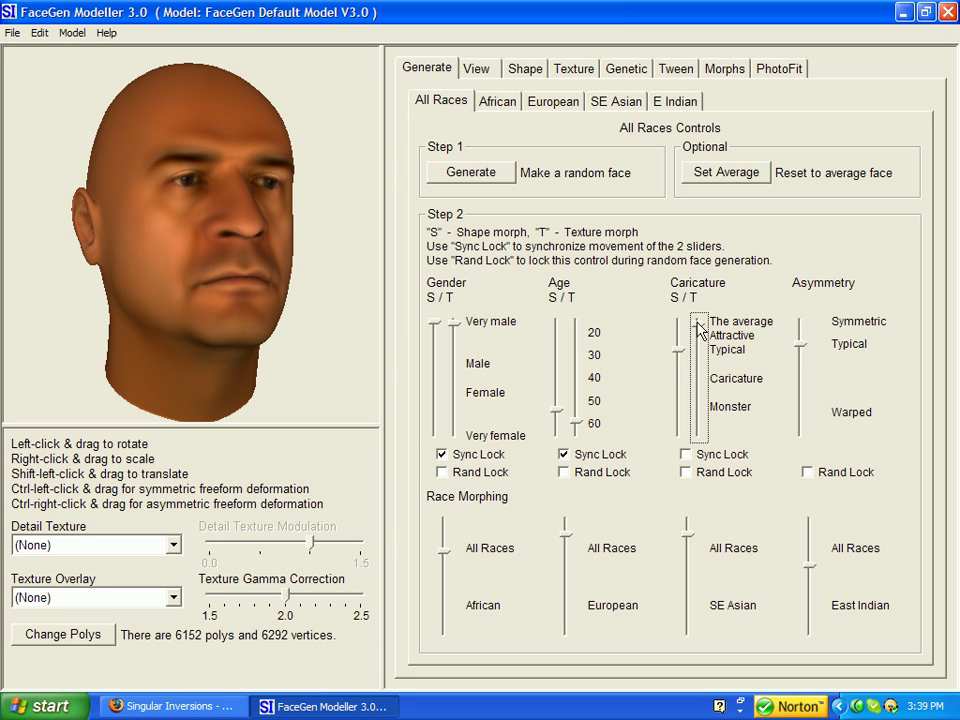
pyautogui.moveTo(700, 332); pyautogui.dragTo(708, 375)
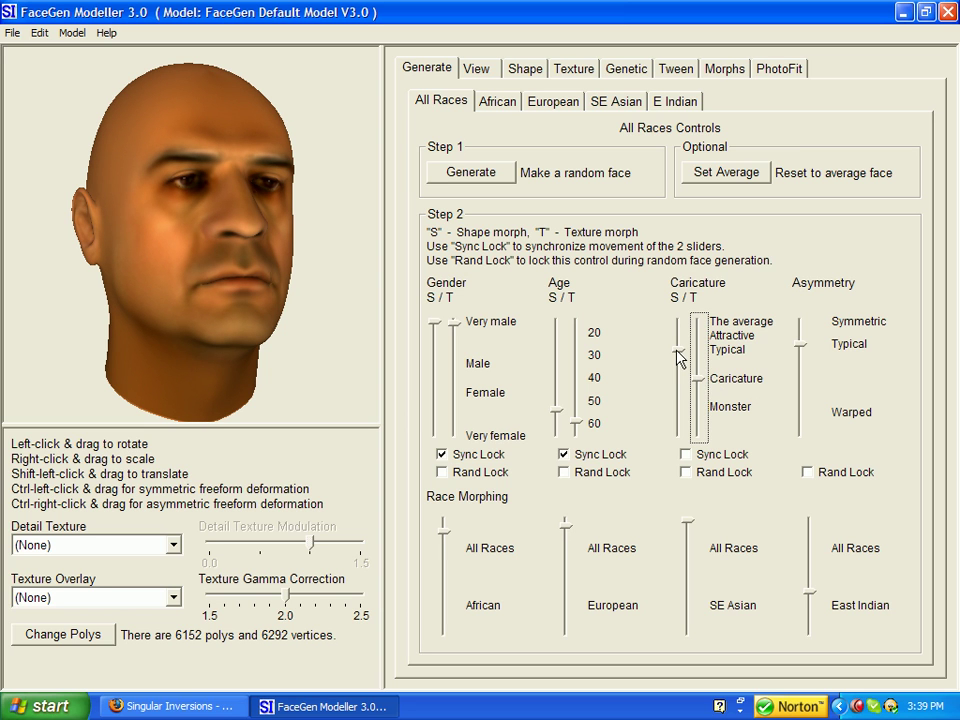
pyautogui.click(678, 355)
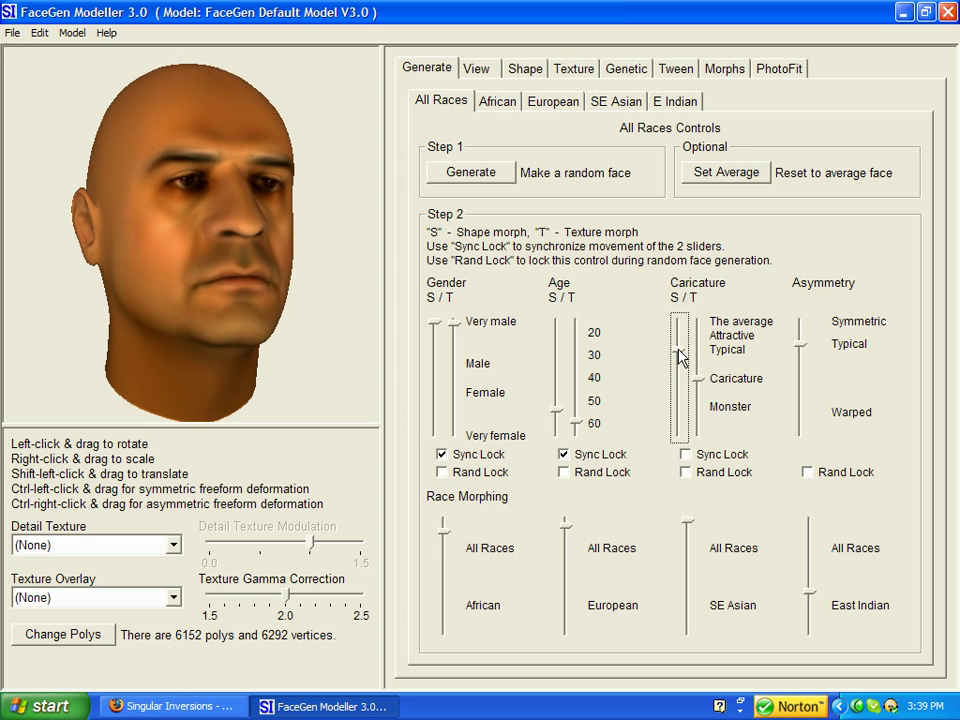
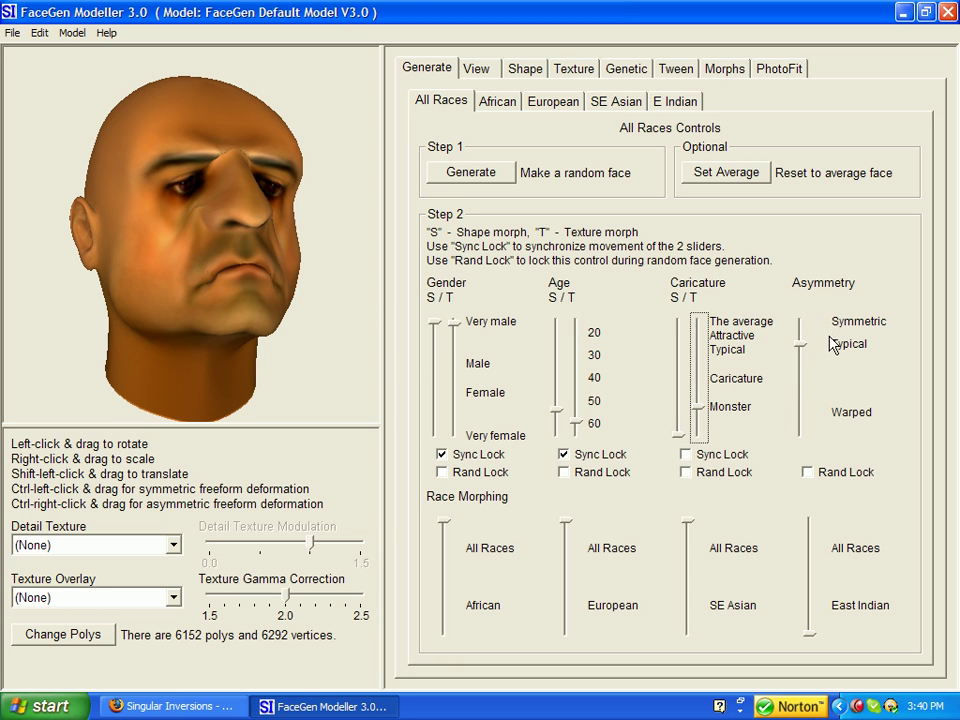
# Increase the face's asymmetry to just short of Warped
pyautogui.click(800, 346)
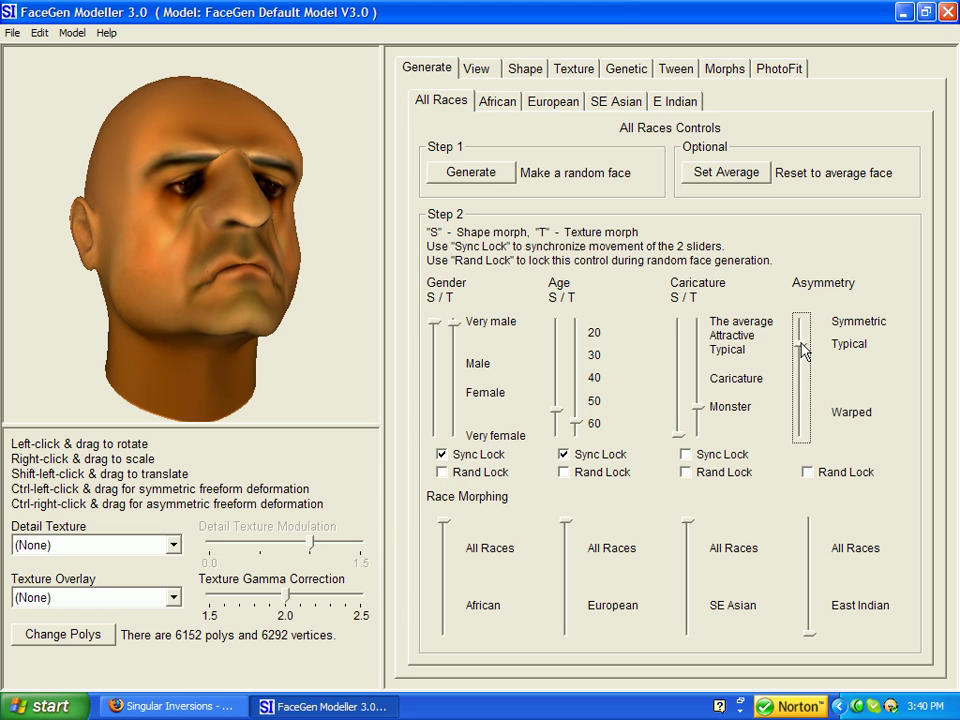
pyautogui.moveTo(803, 348); pyautogui.dragTo(806, 420)
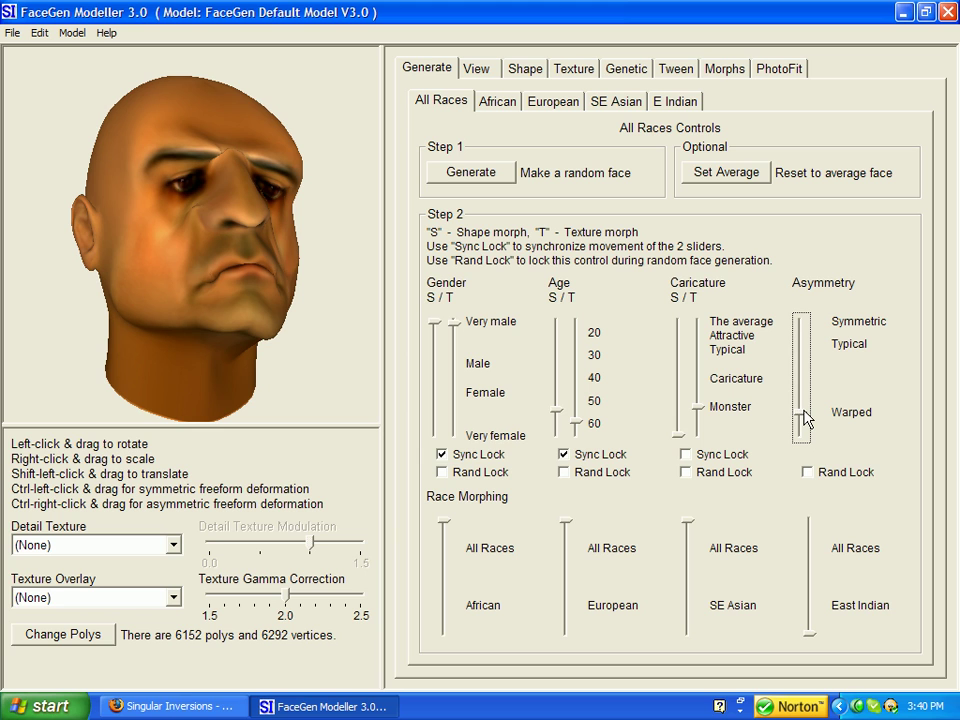
pyautogui.moveTo(808, 425); pyautogui.dragTo(816, 412)
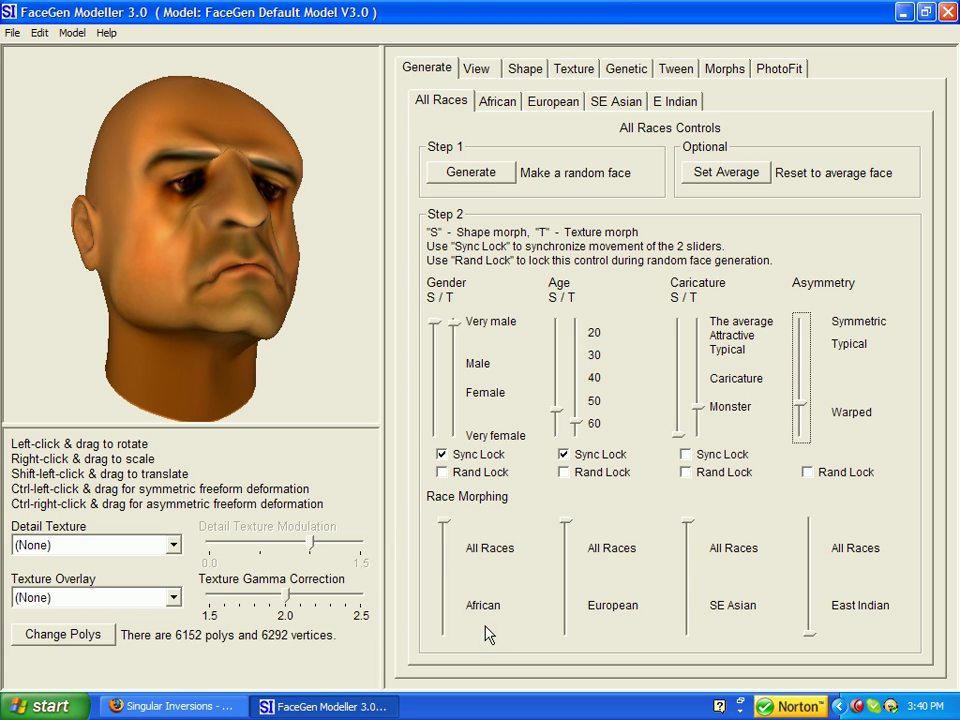
# Morph the face's race slightly towards African and all the way to European
pyautogui.moveTo(443, 523)
pyautogui.mouseDown()
pyautogui.moveTo(457, 618)
pyautogui.moveTo(456, 541)
pyautogui.mouseUp()
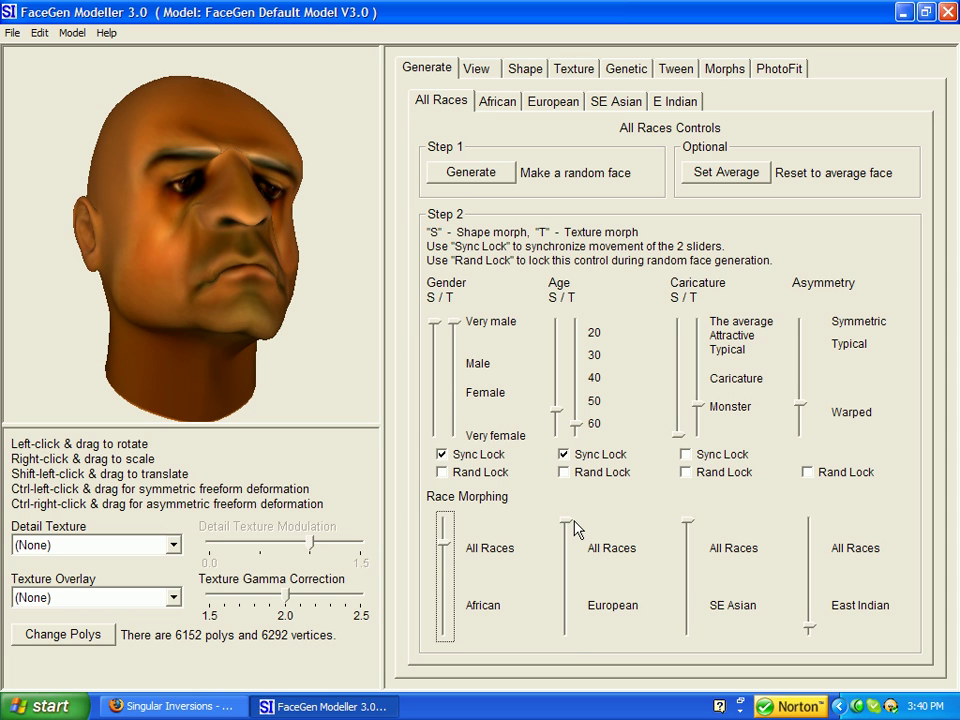
pyautogui.moveTo(575, 521); pyautogui.dragTo(564, 546)
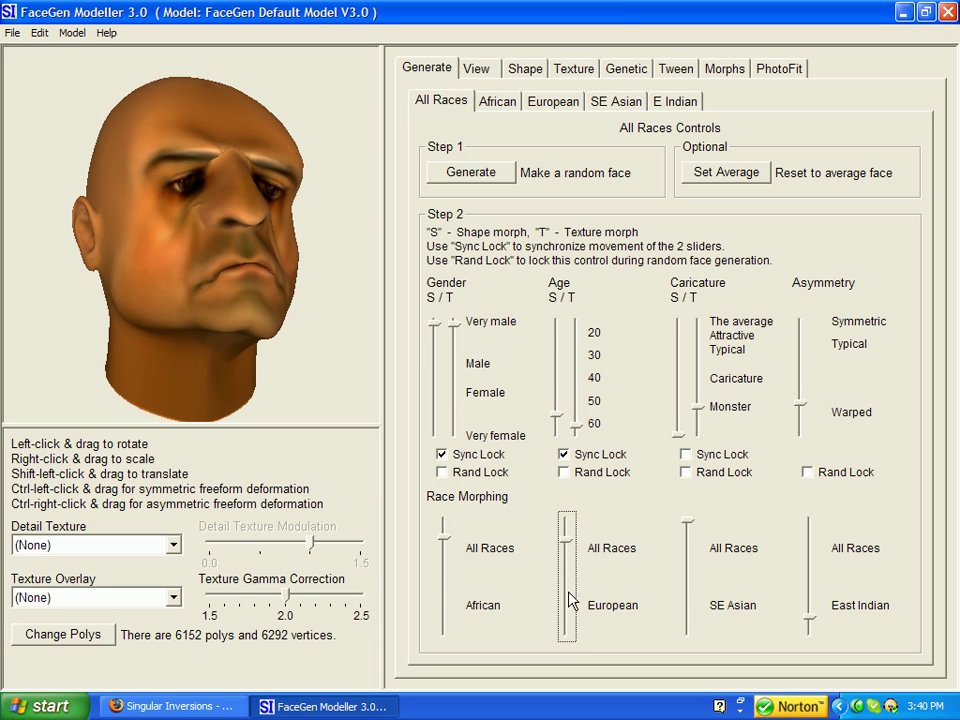
pyautogui.moveTo(568, 549); pyautogui.dragTo(574, 625)
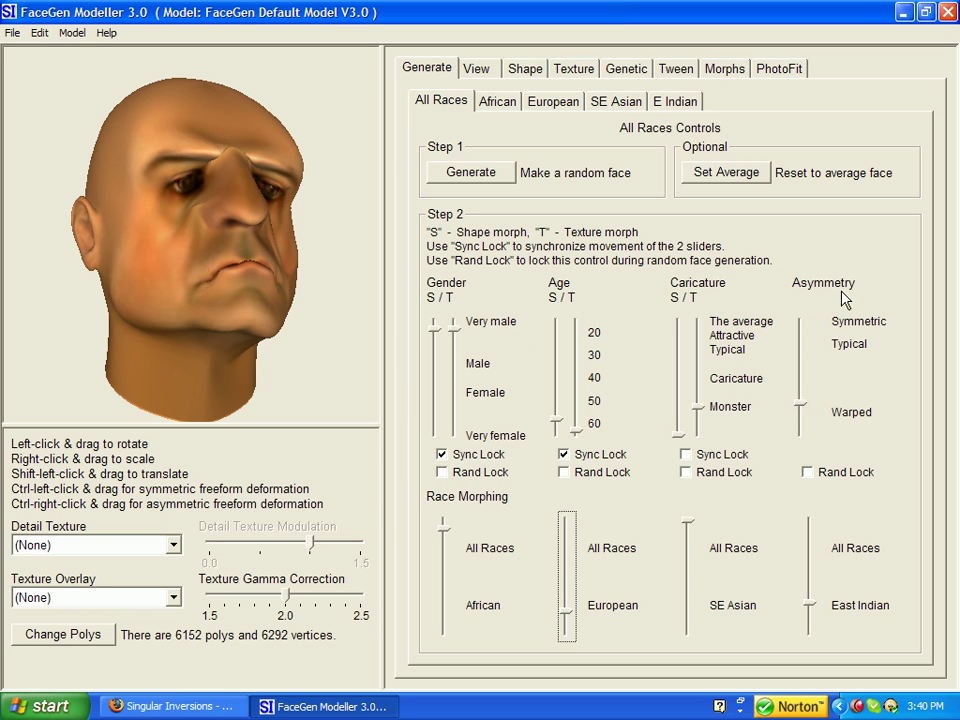
# Reduce the asymmetry to between Symmetric and Typical, and lower the texture caricature to about Attractive
pyautogui.click(804, 402)
pyautogui.moveTo(804, 402); pyautogui.dragTo(806, 330)
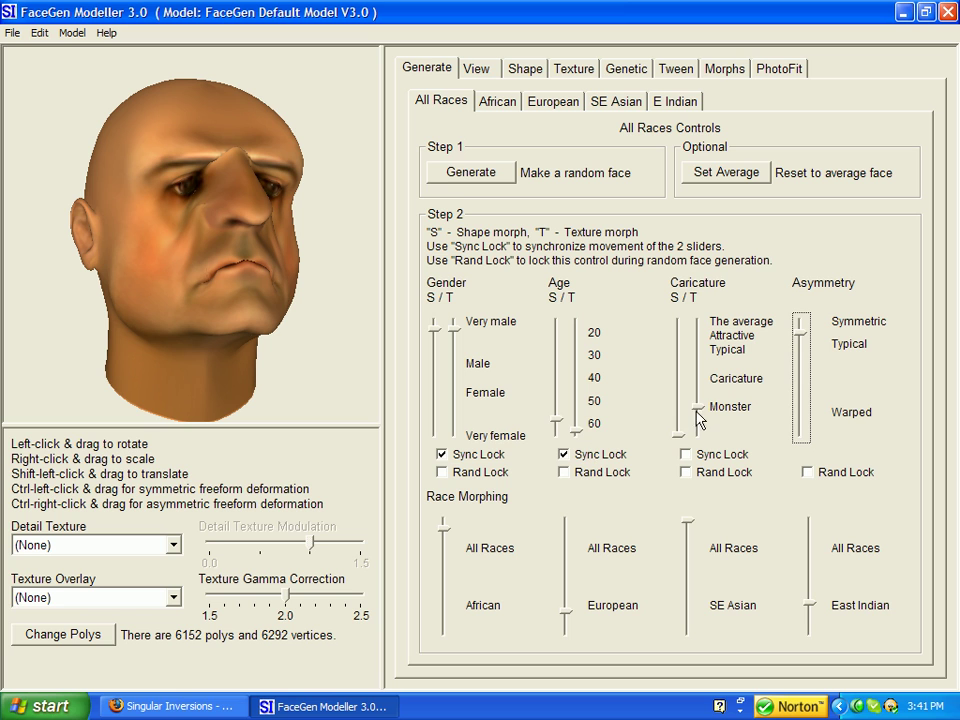
pyautogui.click(704, 405)
pyautogui.moveTo(704, 406)
pyautogui.mouseDown()
pyautogui.moveTo(714, 332)
pyautogui.moveTo(713, 347)
pyautogui.mouseUp()
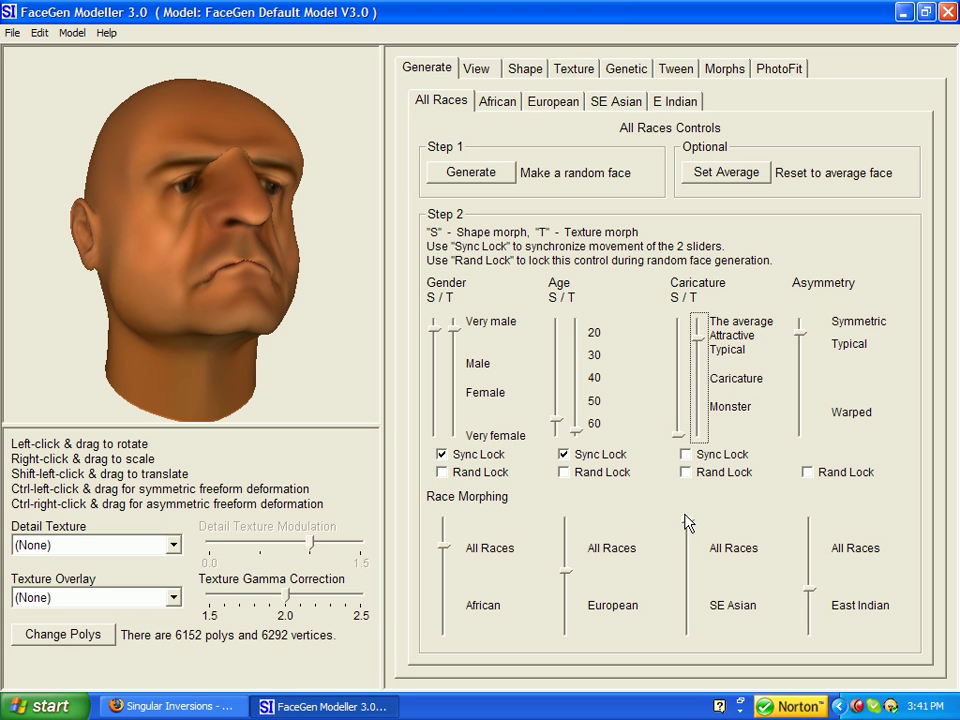
# Morph the face's race to SE Asian and on to East Indian
pyautogui.moveTo(687, 519); pyautogui.dragTo(687, 606)
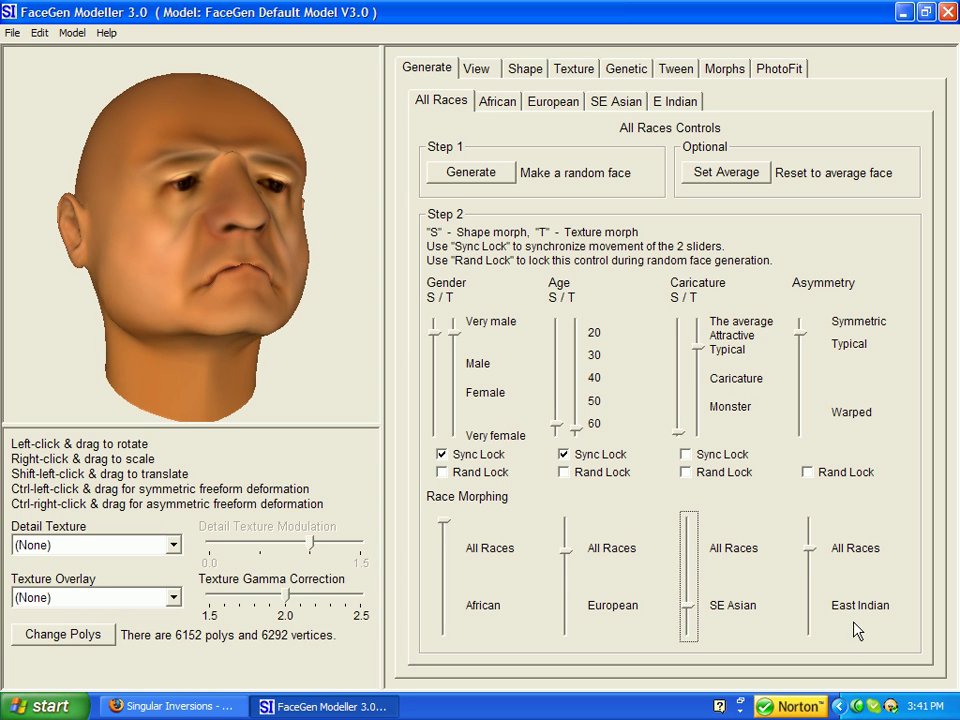
pyautogui.click(811, 551)
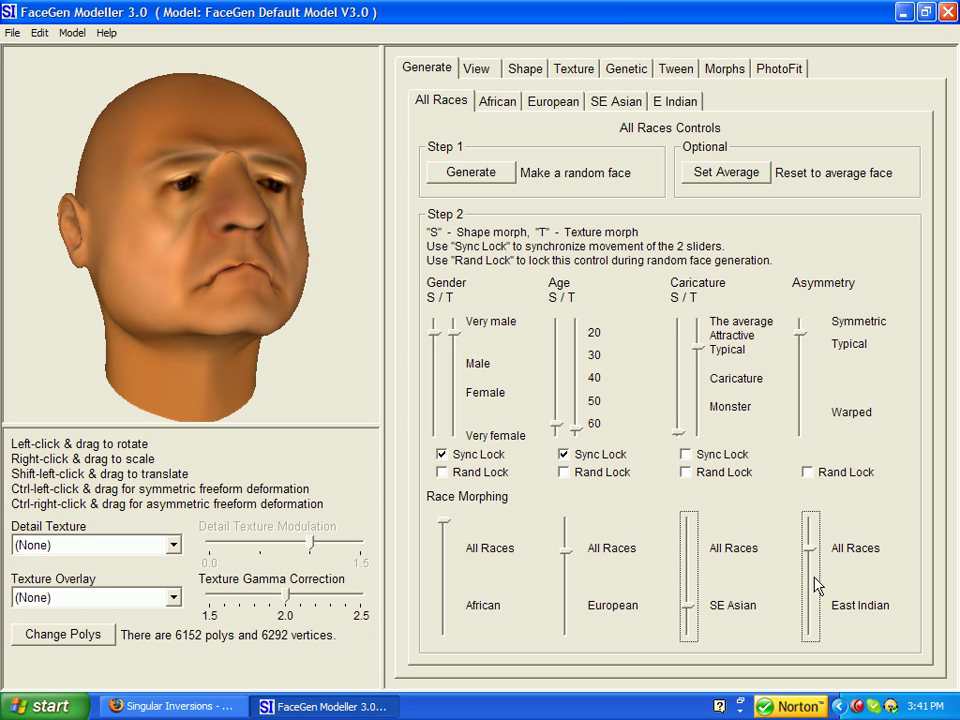
pyautogui.click(811, 603)
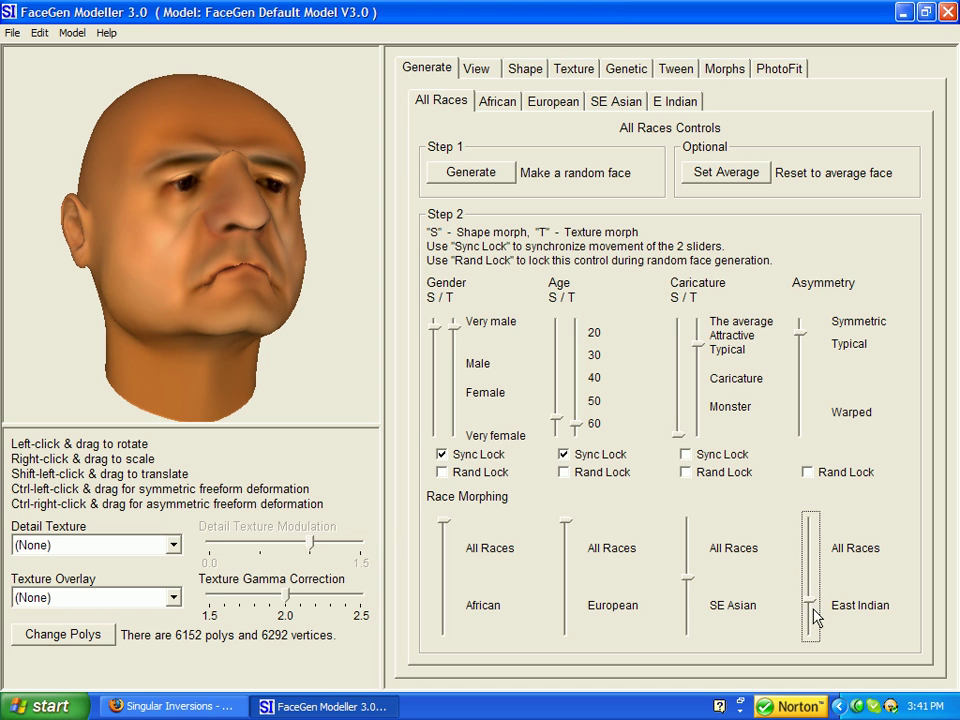
pyautogui.moveTo(815, 618); pyautogui.dragTo(813, 606)
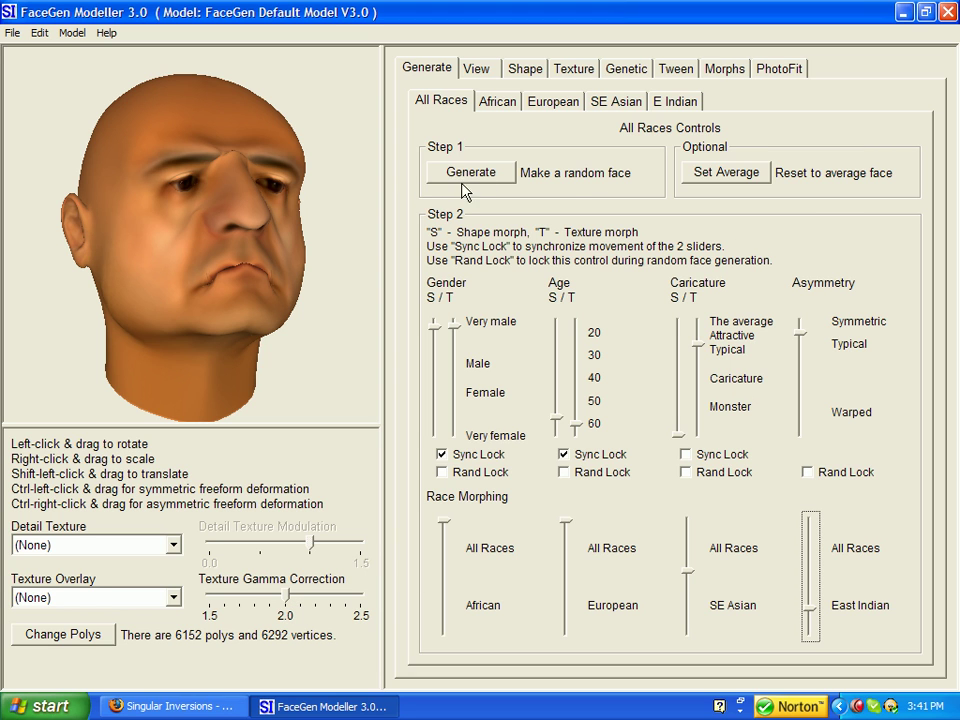
# Look through the African, European, SE Asian and East Indian generation controls and the genetic, texture, shape, tween and morph tools
pyautogui.click(497, 104)
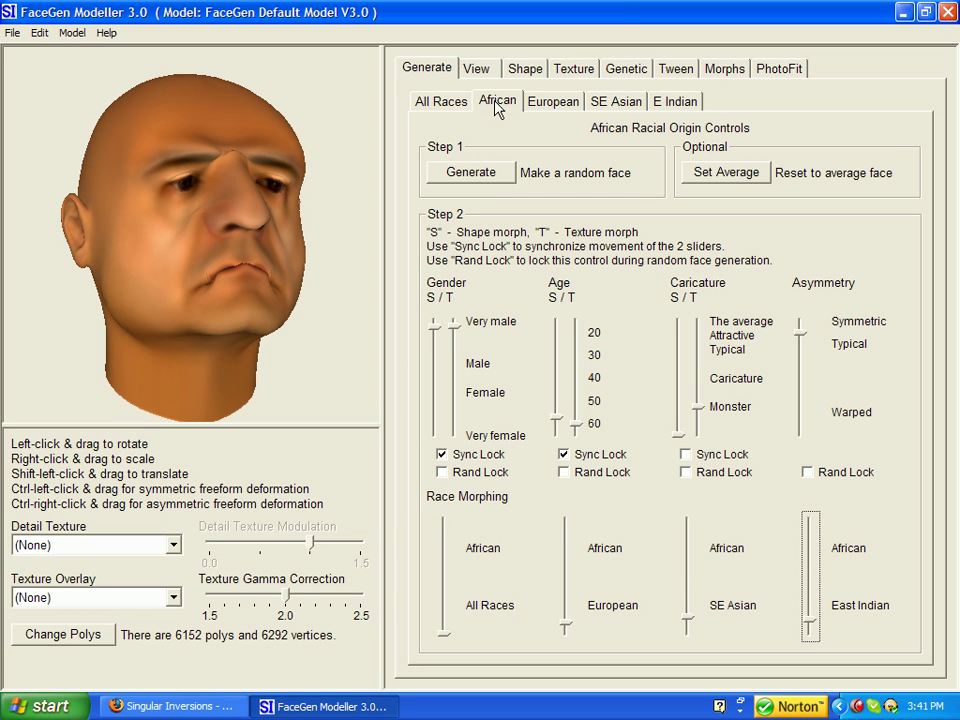
pyautogui.click(553, 104)
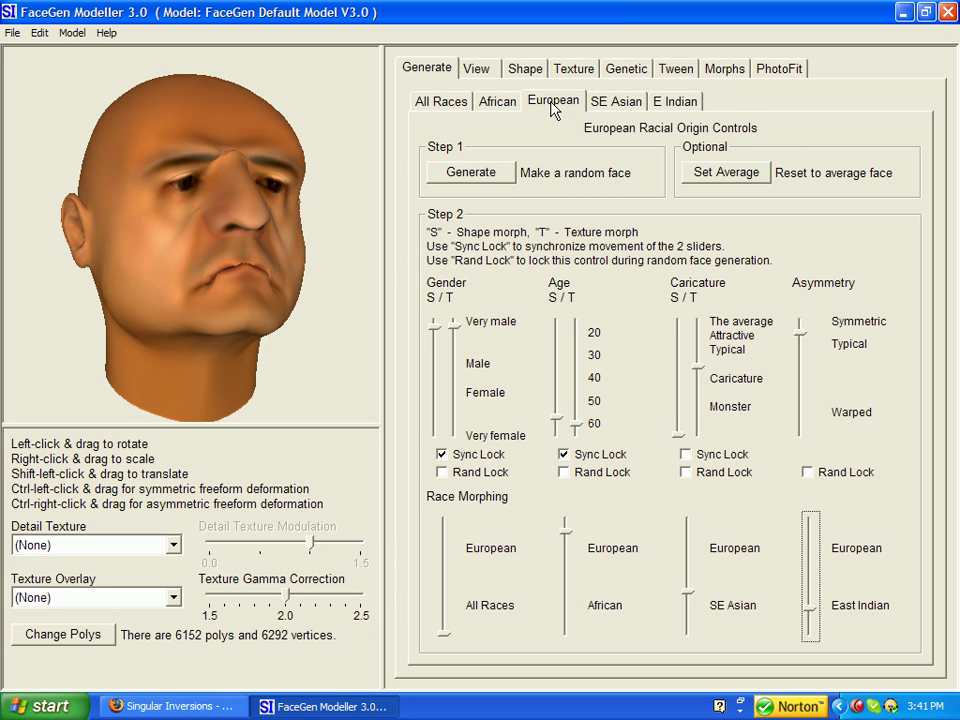
pyautogui.click(607, 104)
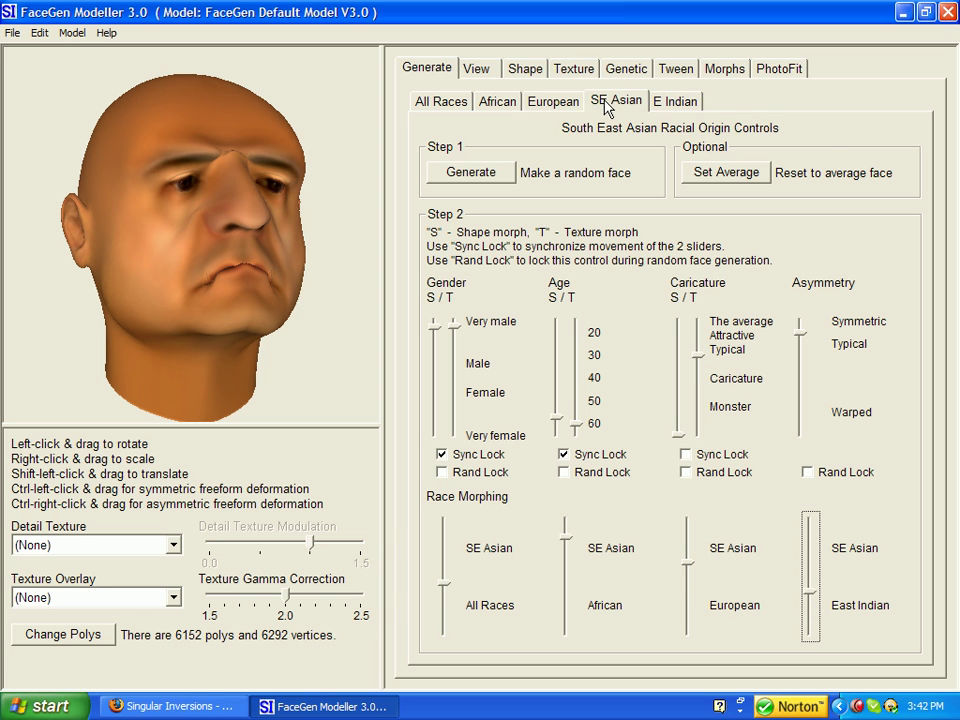
pyautogui.click(685, 103)
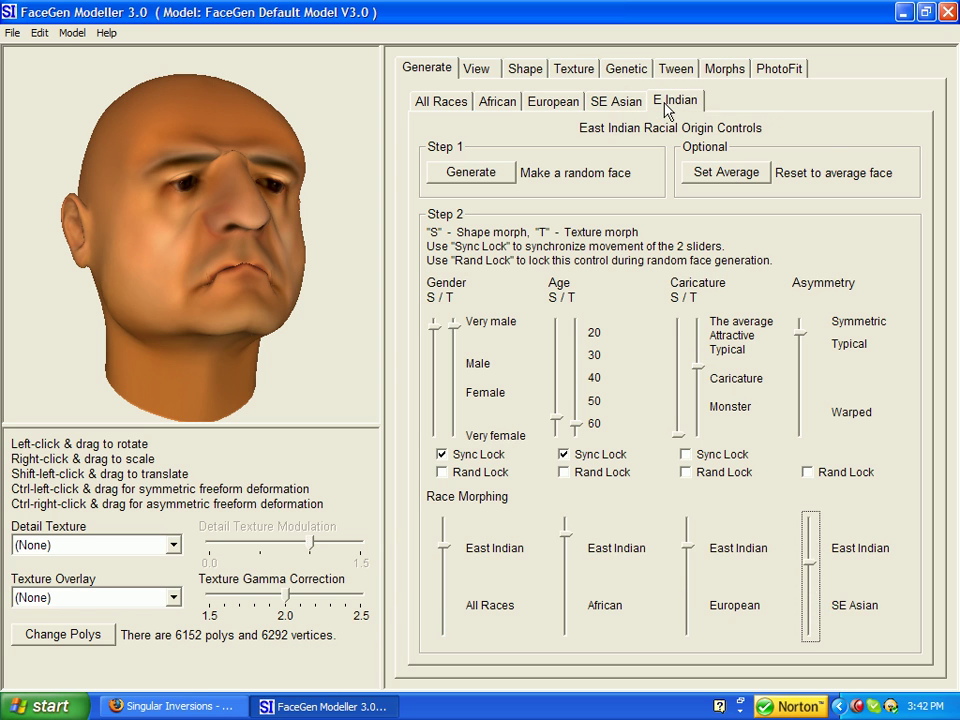
pyautogui.click(620, 75)
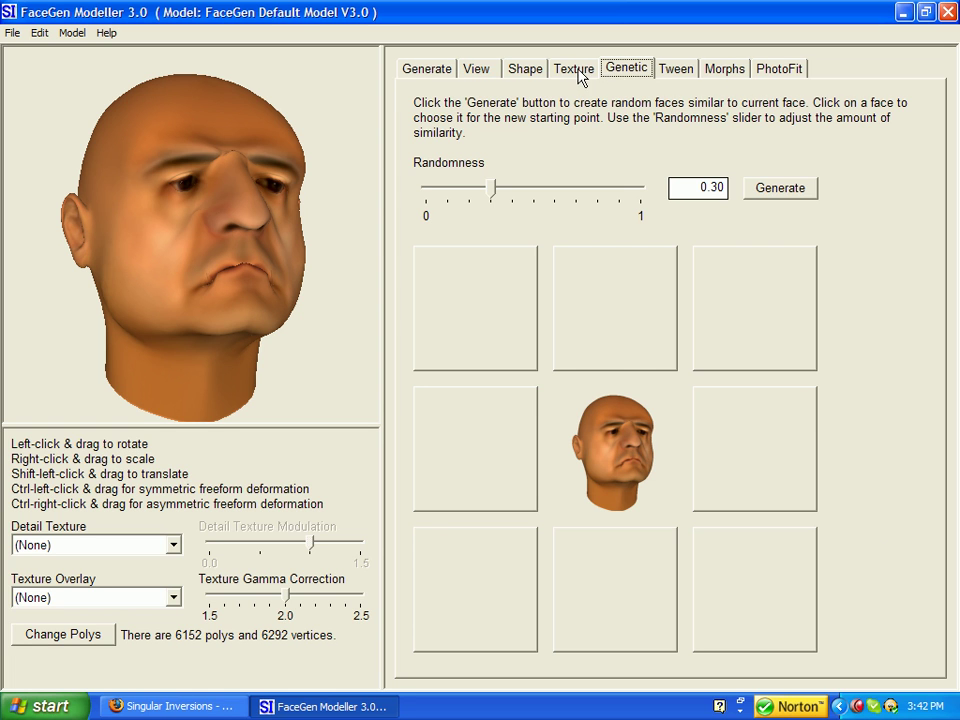
pyautogui.click(575, 74)
pyautogui.click(520, 72)
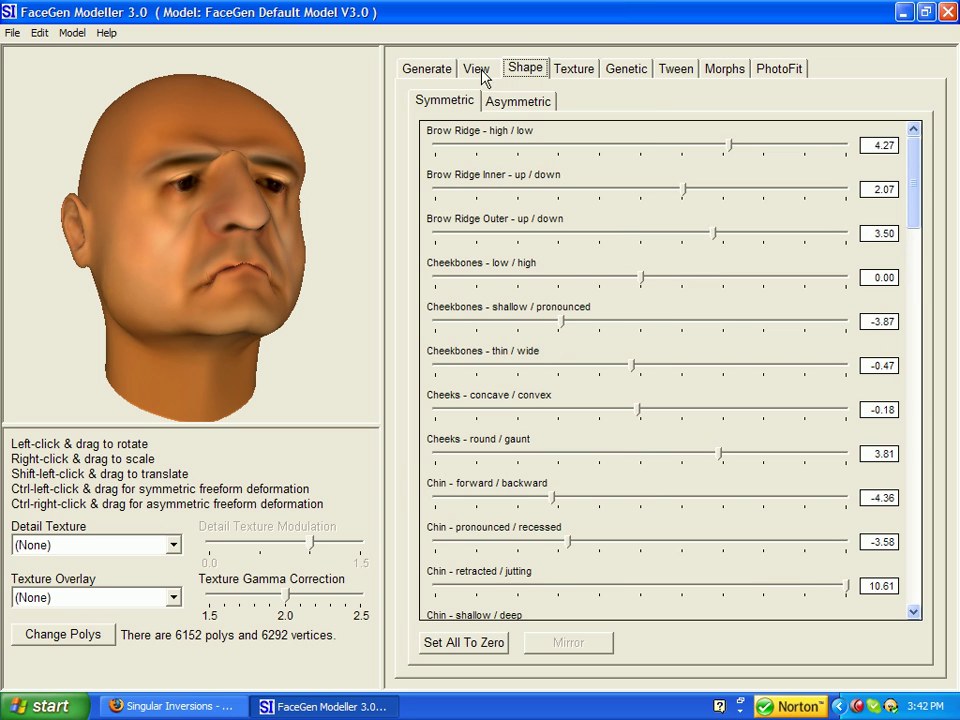
pyautogui.click(670, 72)
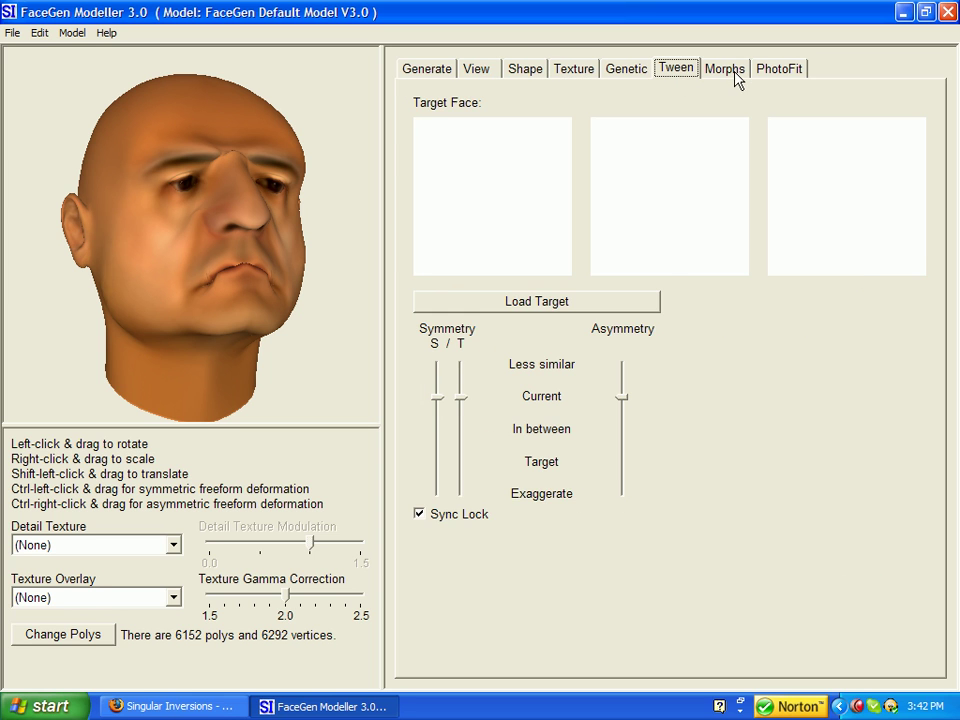
pyautogui.click(733, 72)
pyautogui.click(427, 72)
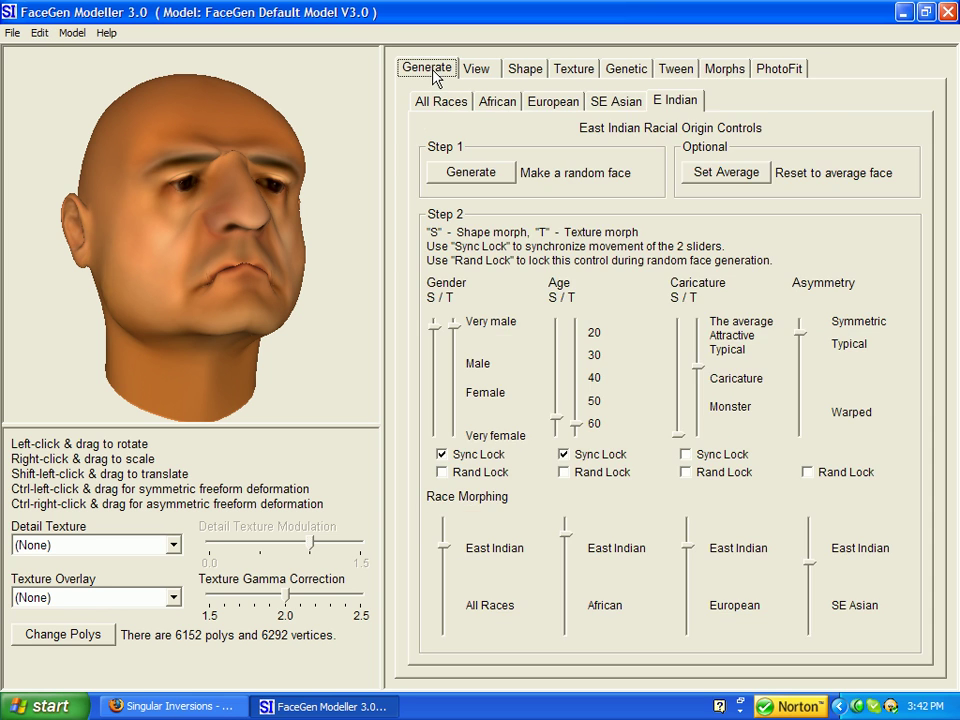